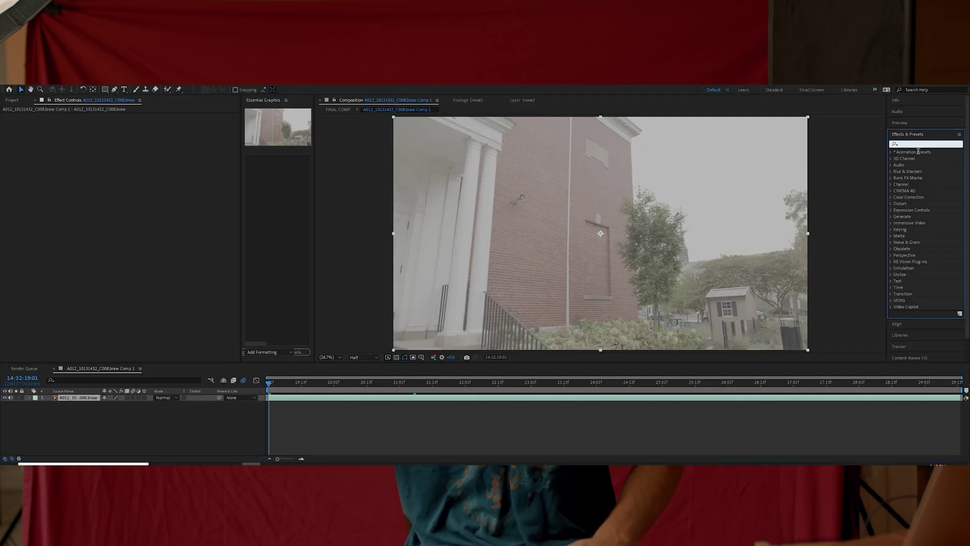
Apply three Unsharp Mask effects to the footage, each Amount 50, with Radius 50, 25 and 5.
{"action": "type", "text": "unsharp"}
{"action": "left_click_drag", "start_coordinate": [921, 161], "coordinate": [665, 210]}
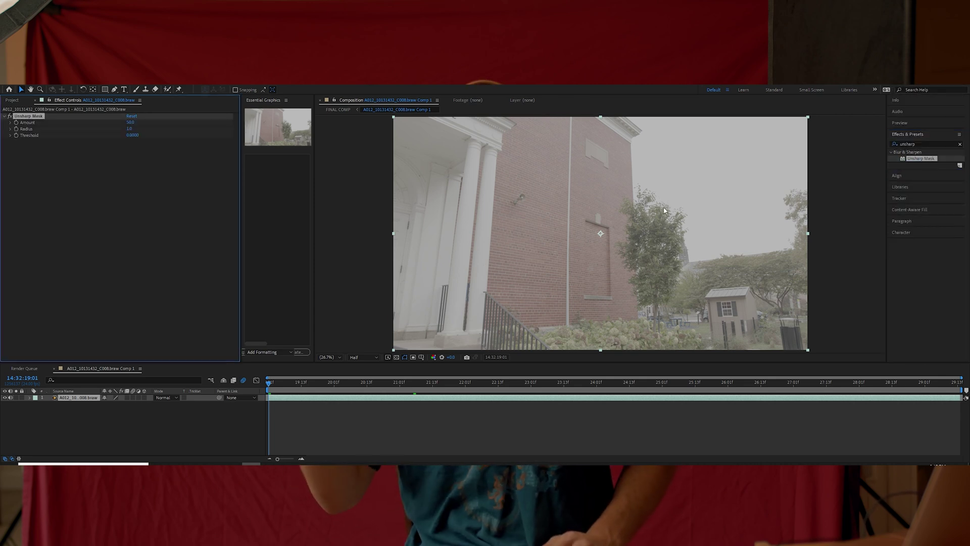
{"action": "key", "text": "ctrl+d"}
{"action": "key", "text": "ctrl+d"}
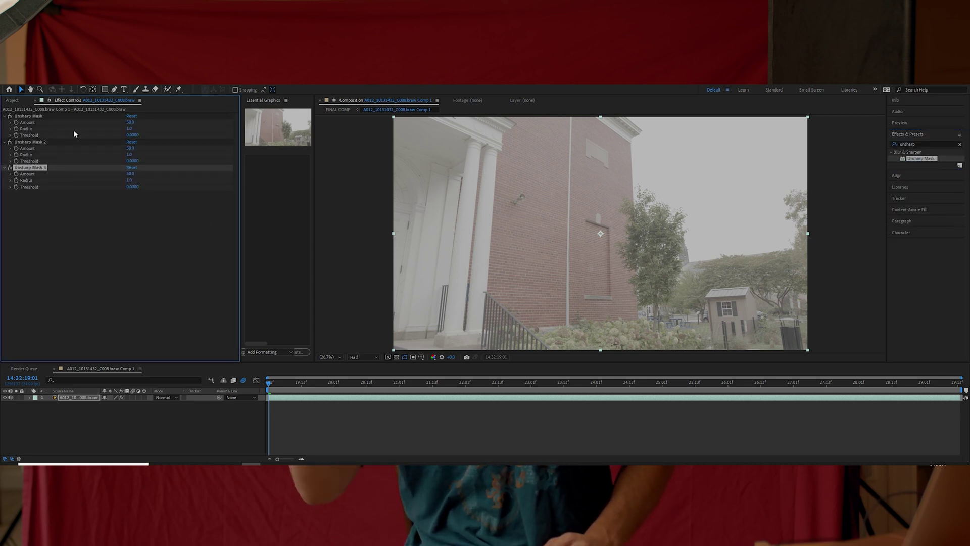
{"action": "left_click", "coordinate": [131, 180]}
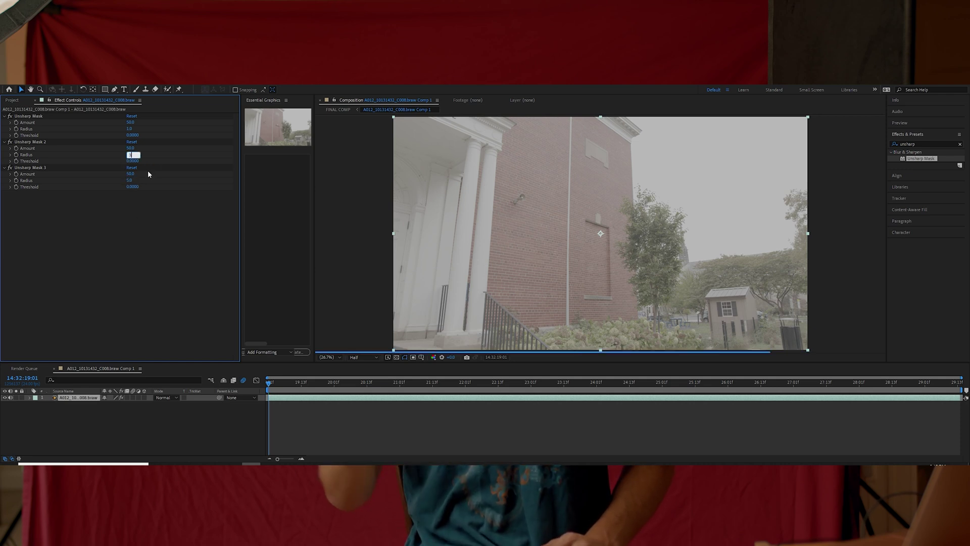
{"action": "type", "text": "50"}
{"action": "key", "text": "Return"}
{"action": "left_click", "coordinate": [195, 446]}
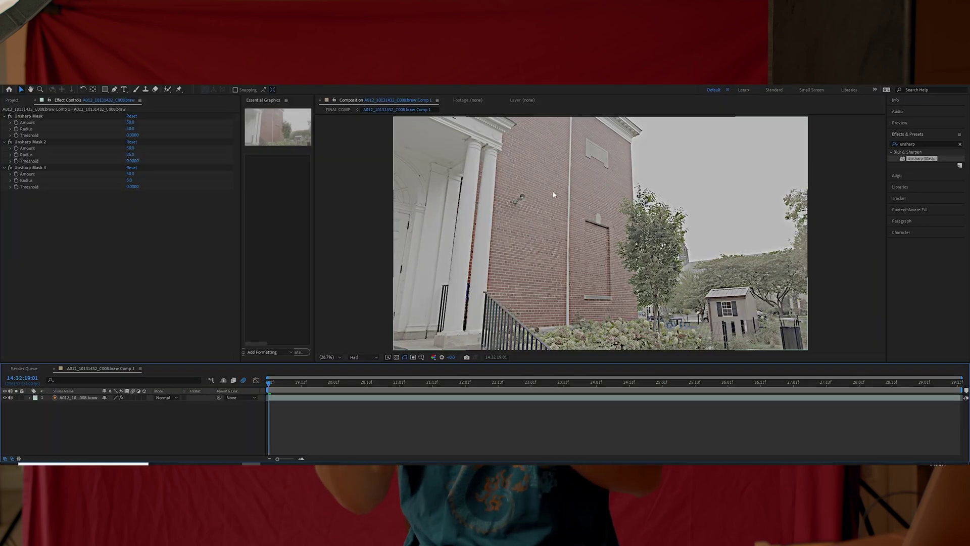
Pre-compose the sharpened footage layer into a 'Sharpen' composition, moving all attributes.
{"action": "right_click", "coordinate": [91, 400]}
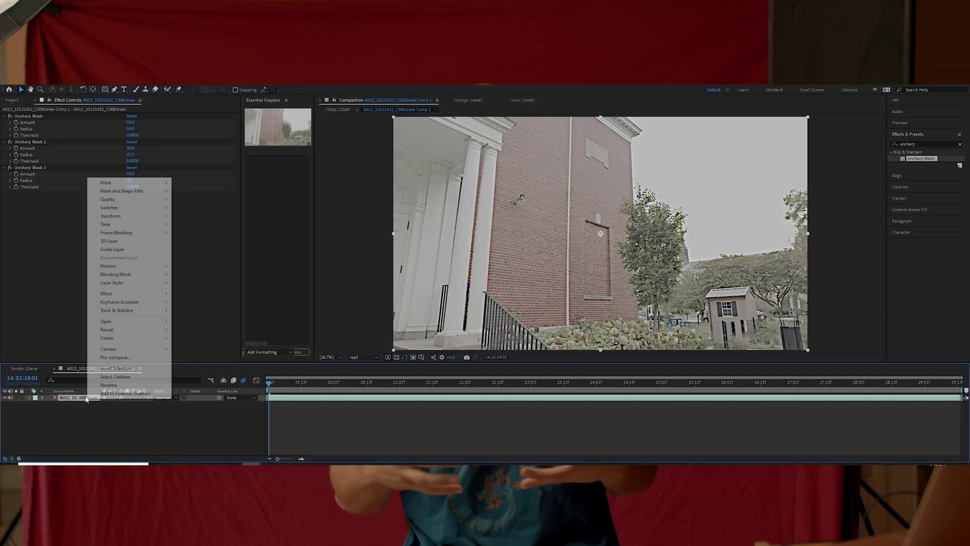
{"action": "left_click", "coordinate": [115, 357]}
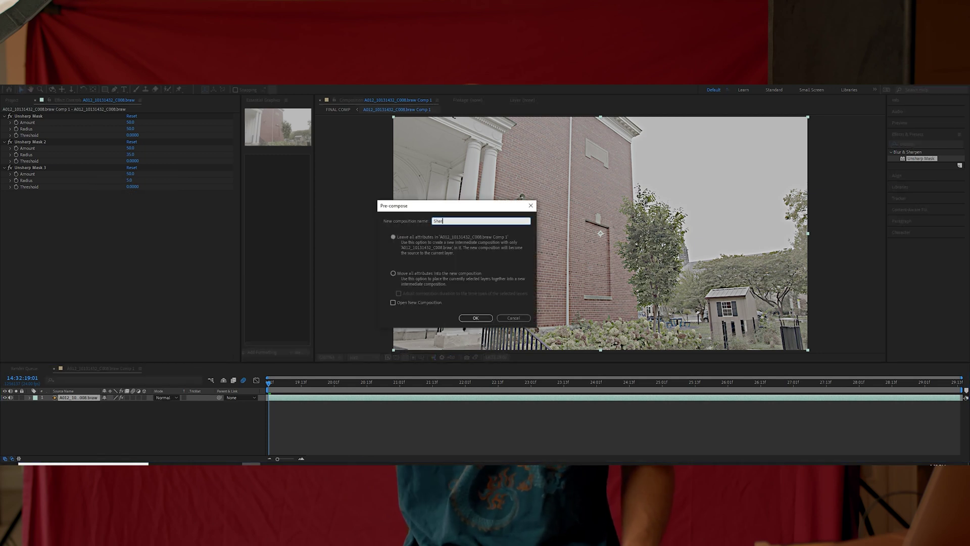
{"action": "left_click", "coordinate": [488, 318]}
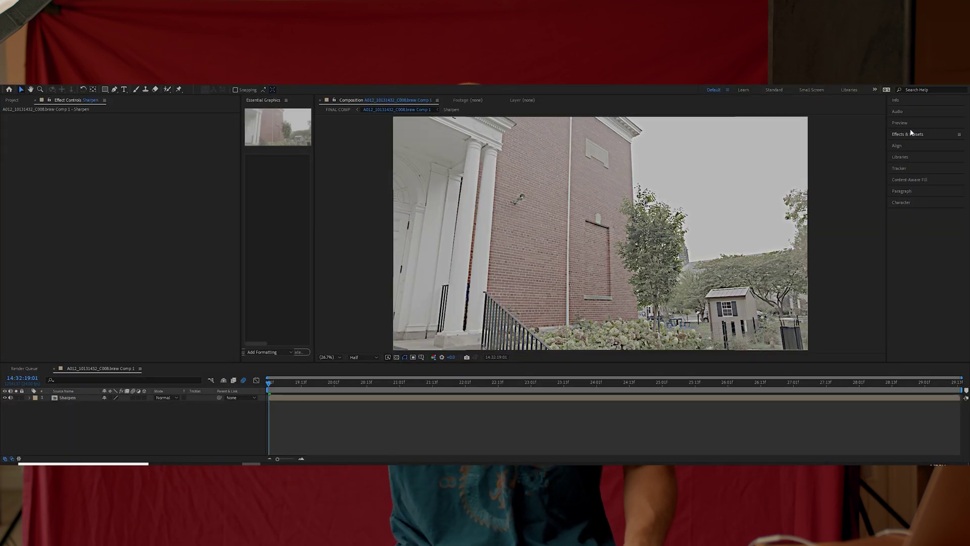
Apply 3D Camera Tracker to the Sharpen layer and let it solve the camera.
{"action": "left_click", "coordinate": [911, 134]}
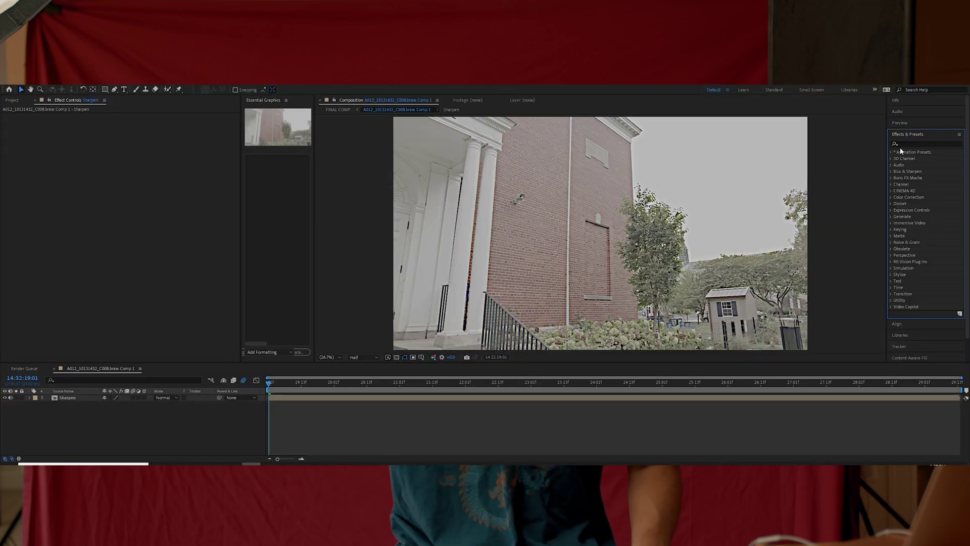
{"action": "type", "text": "3d camera tr"}
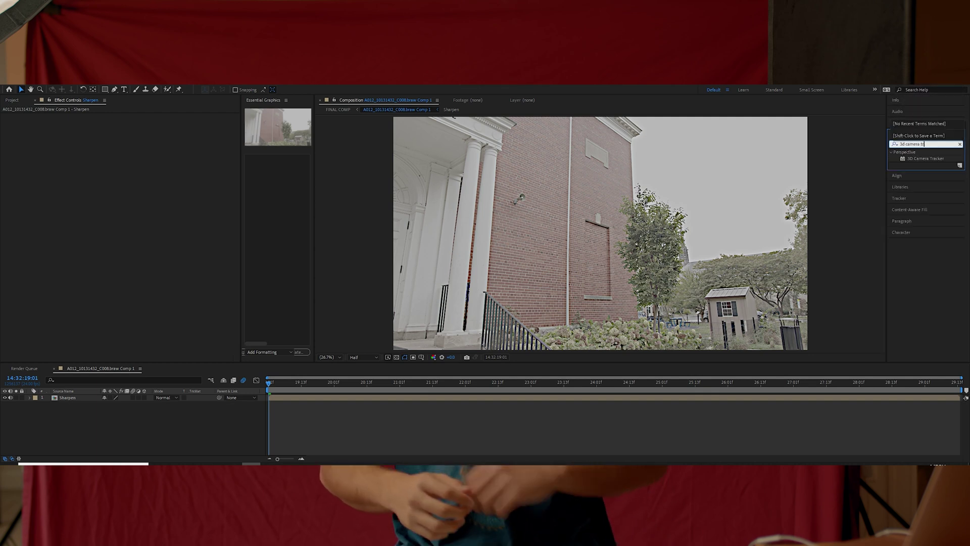
{"action": "left_click_drag", "start_coordinate": [920, 164], "coordinate": [729, 192]}
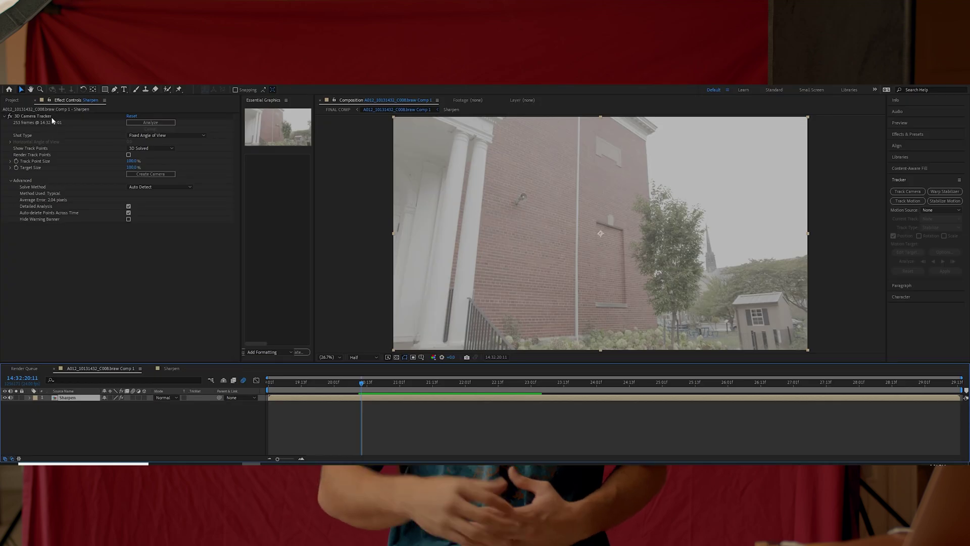
Show the tracker's points and play the composition to review the camera track.
{"action": "left_click", "coordinate": [51, 117]}
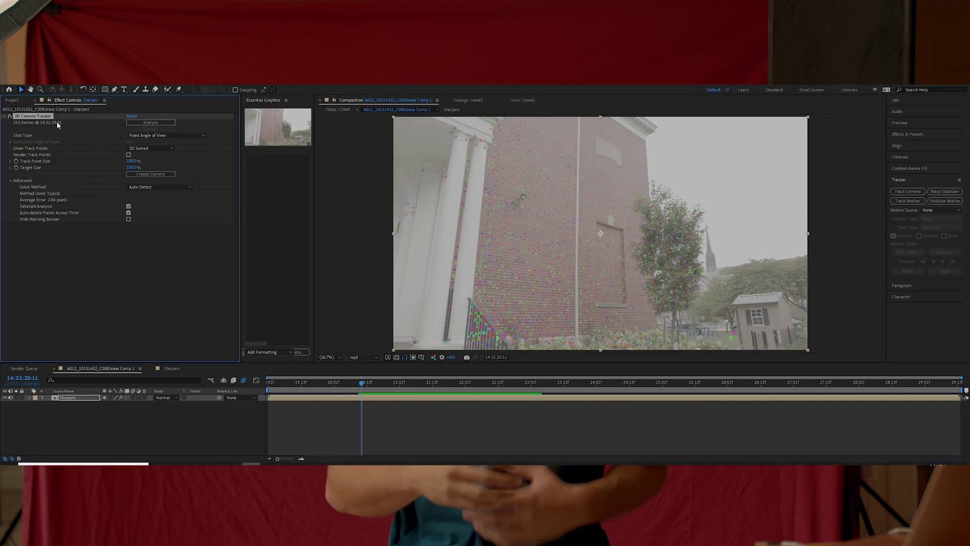
{"action": "left_click", "coordinate": [357, 389]}
{"action": "key", "text": "space"}
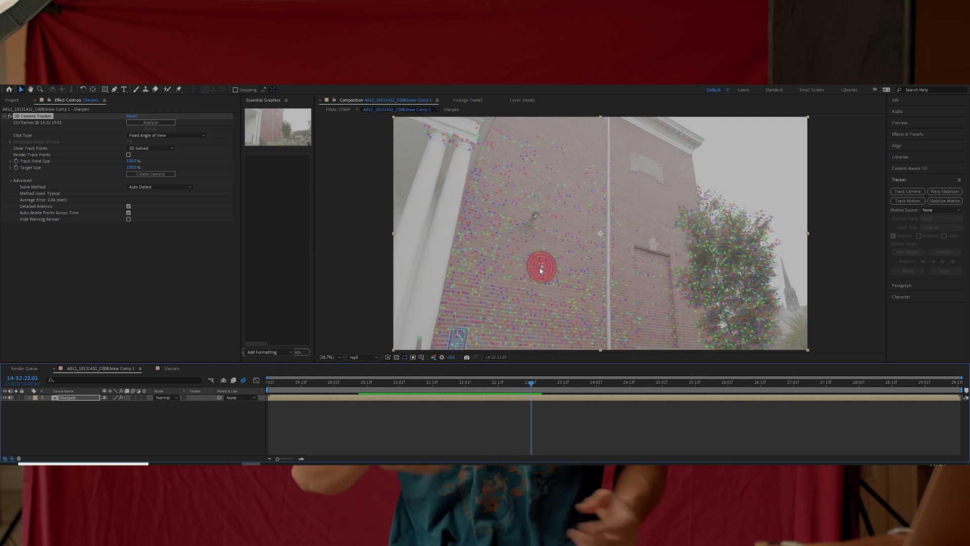
Create a solid and camera from brick-wall track points, then rotate, raise and enlarge the solid.
{"action": "left_click", "coordinate": [541, 272]}
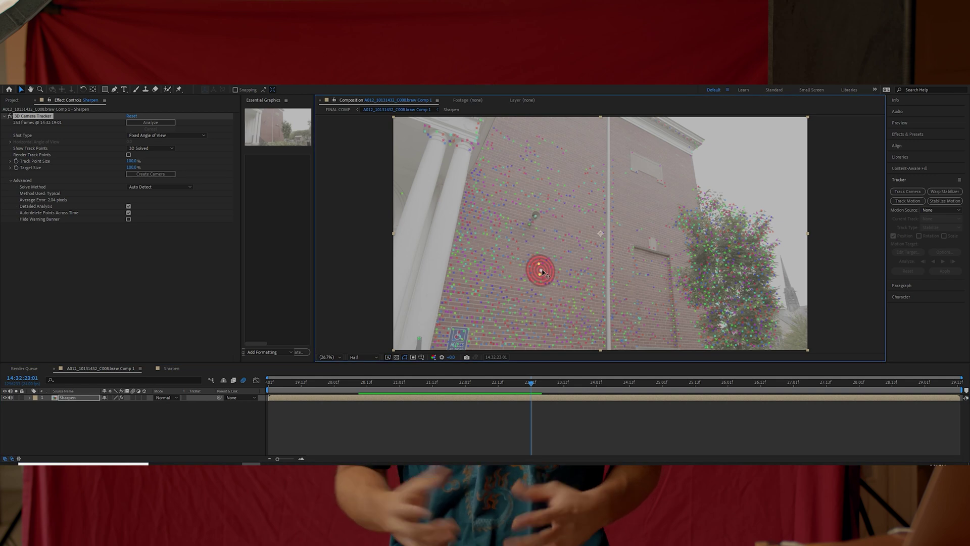
{"action": "right_click", "coordinate": [541, 274]}
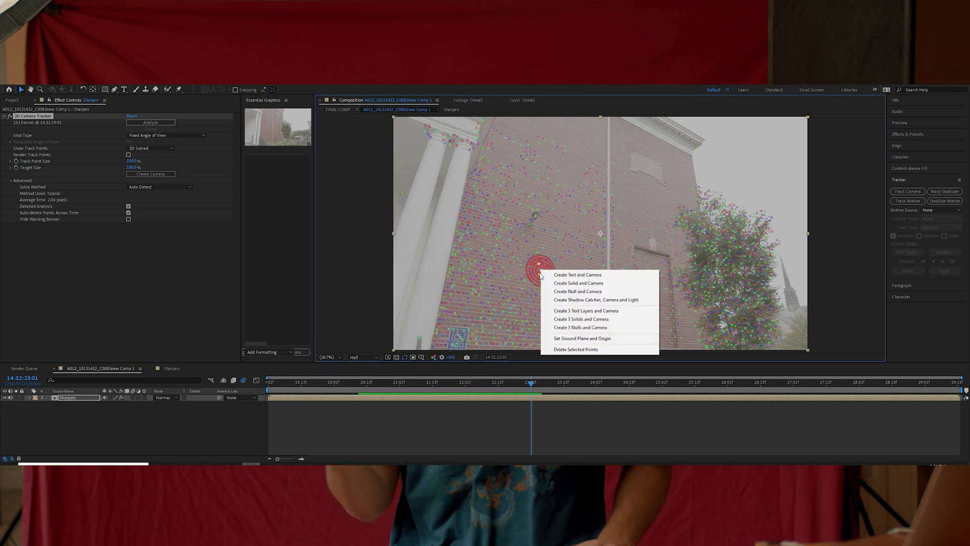
{"action": "left_click", "coordinate": [564, 285]}
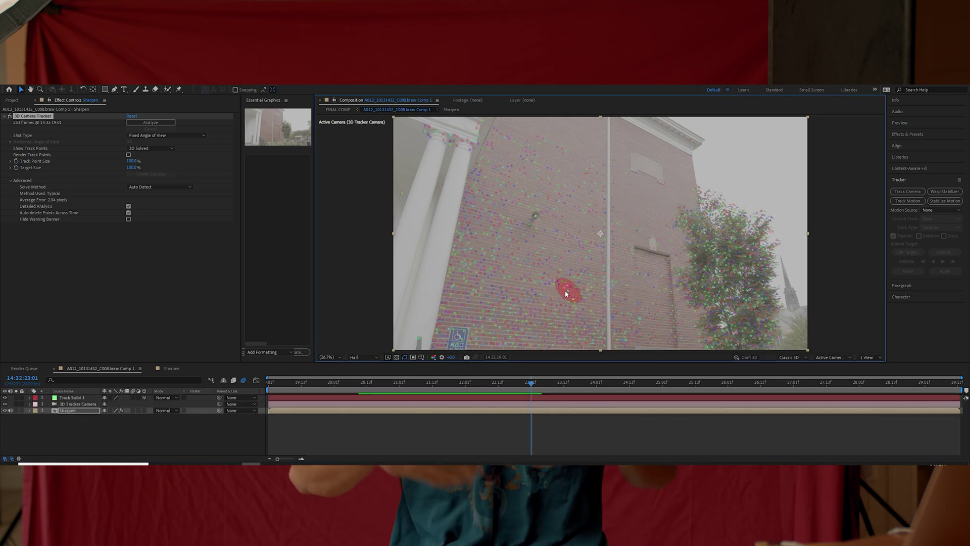
{"action": "left_click_drag", "start_coordinate": [105, 424], "coordinate": [109, 424]}
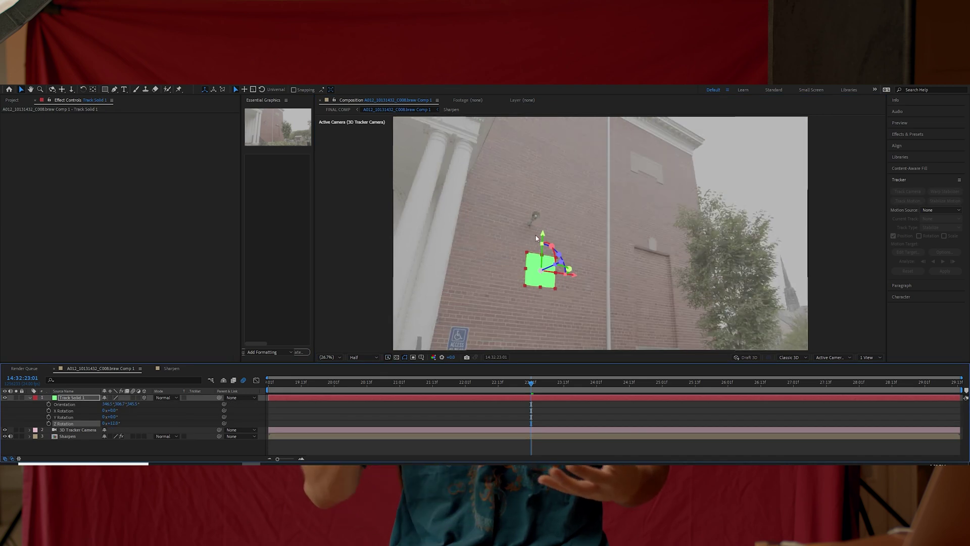
{"action": "left_click_drag", "start_coordinate": [543, 235], "coordinate": [548, 180]}
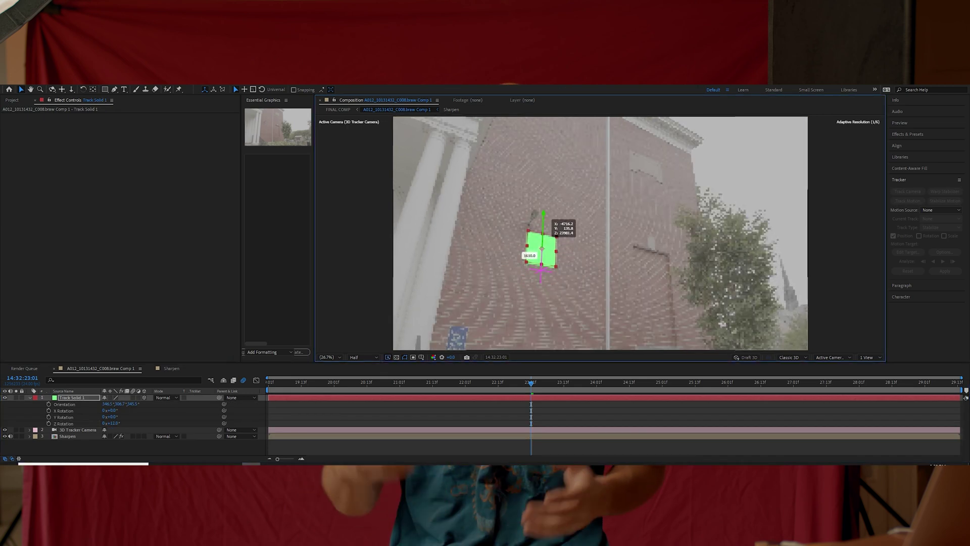
{"action": "left_click_drag", "start_coordinate": [527, 262], "coordinate": [498, 280]}
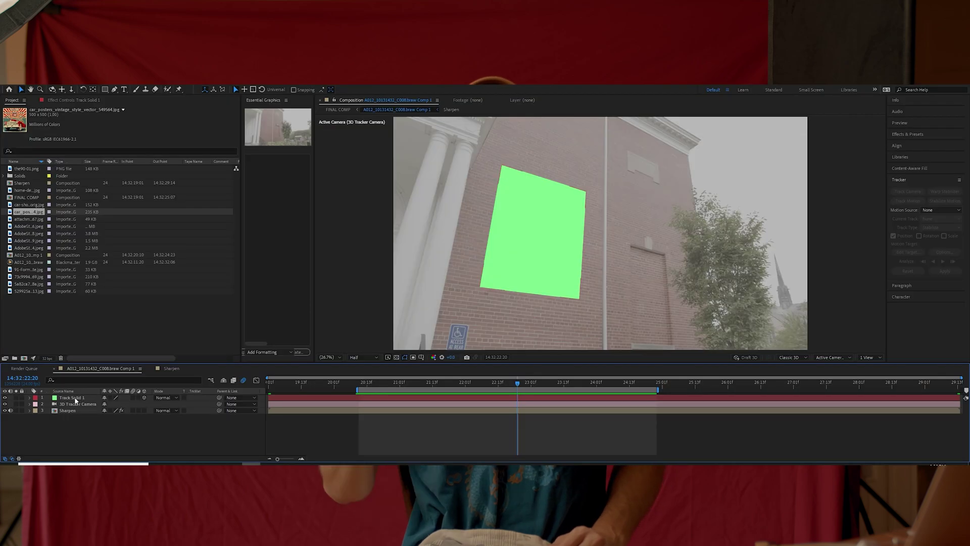
Replace Track Solid 1 with the vintage car poster image and scale it up on the wall.
{"action": "left_click", "coordinate": [80, 398]}
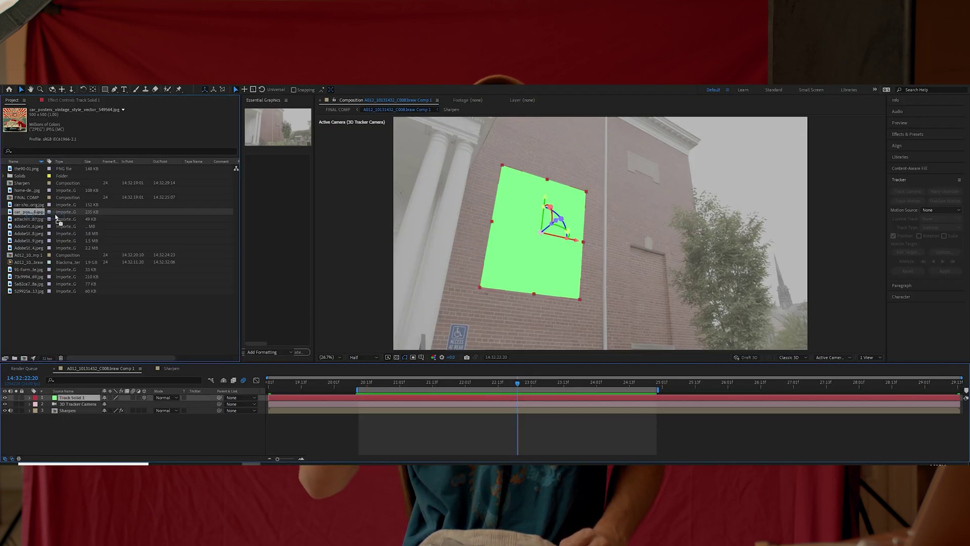
{"action": "left_click_drag", "start_coordinate": [297, 218], "coordinate": [547, 247]}
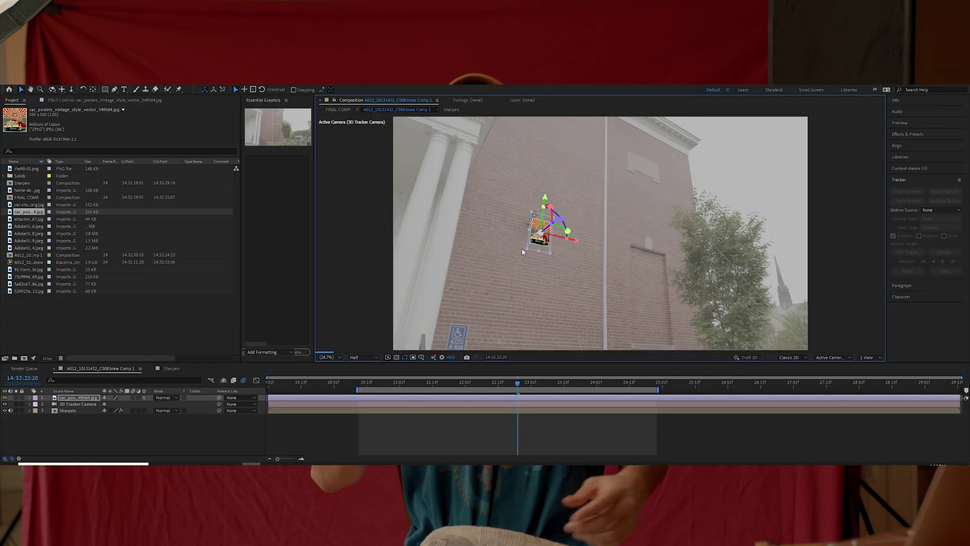
{"action": "left_click_drag", "start_coordinate": [523, 251], "coordinate": [458, 298]}
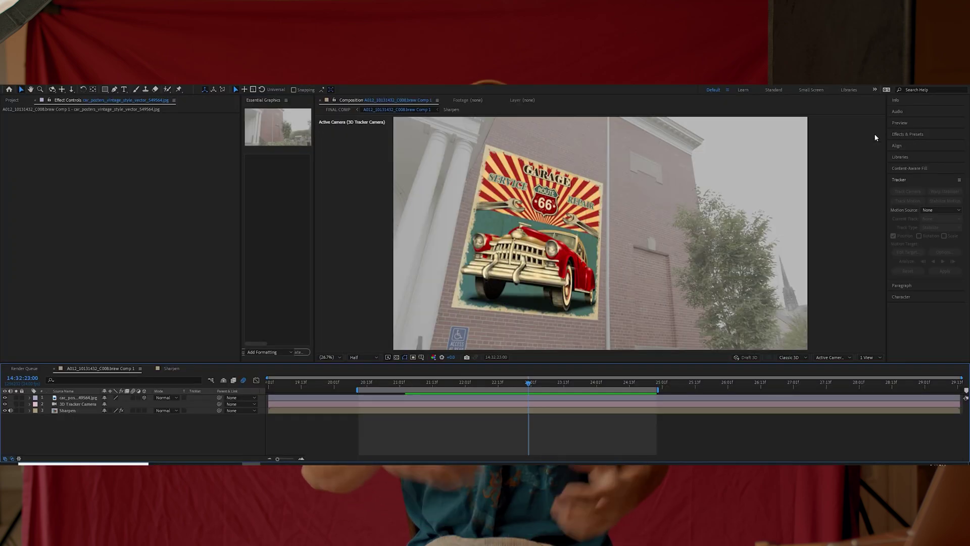
Add Tint and Hue/Saturation effects to the car poster layer to mute its colours.
{"action": "left_click", "coordinate": [78, 398]}
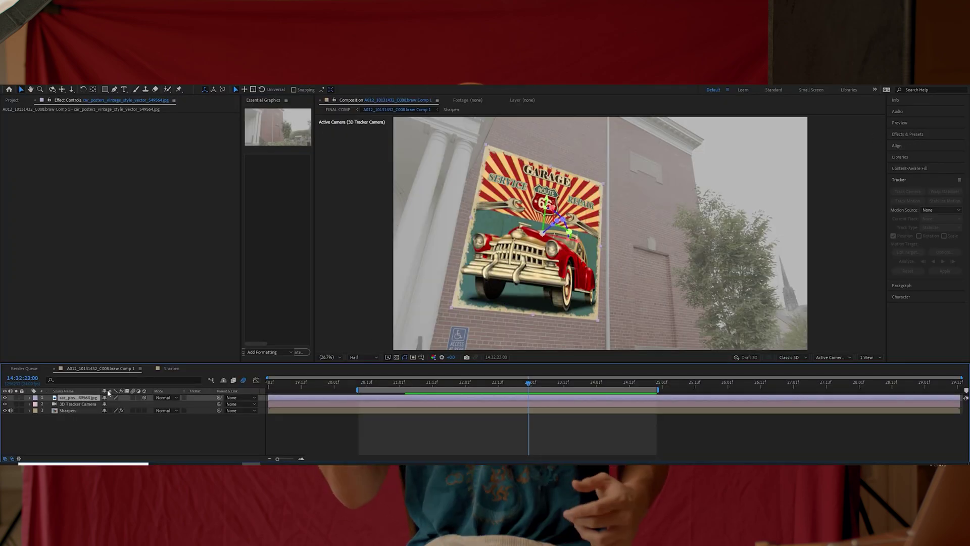
{"action": "left_click", "coordinate": [913, 133]}
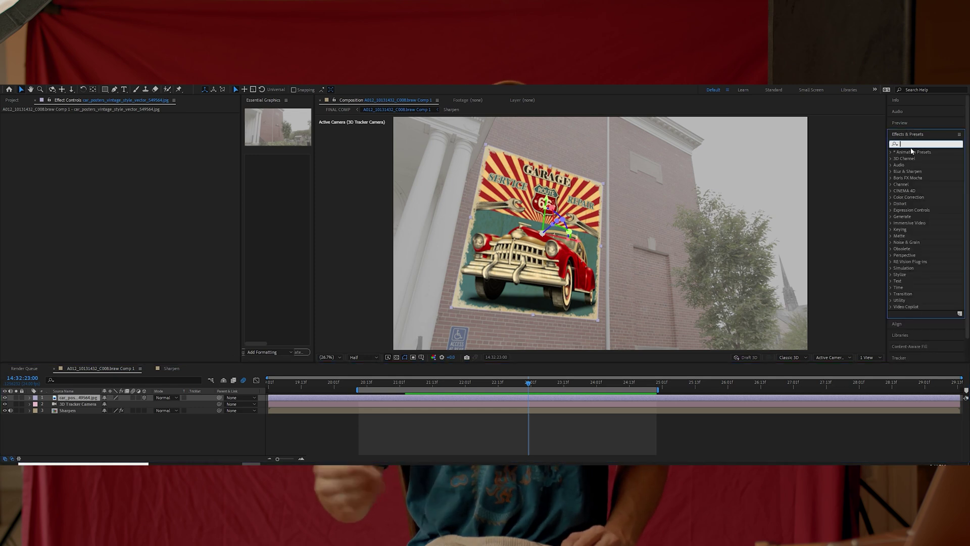
{"action": "type", "text": "tint"}
{"action": "left_click_drag", "start_coordinate": [918, 178], "coordinate": [904, 186]}
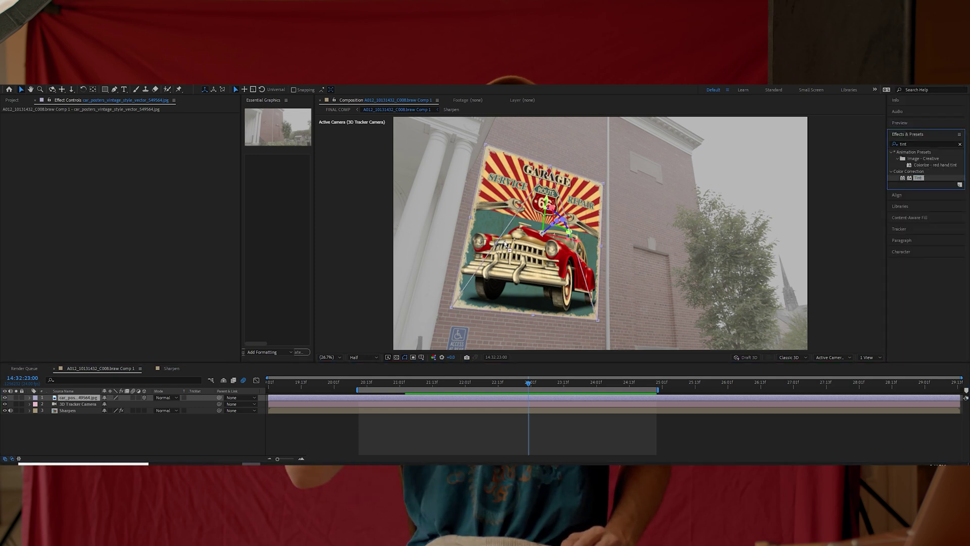
{"action": "left_click_drag", "start_coordinate": [505, 245], "coordinate": [508, 243]}
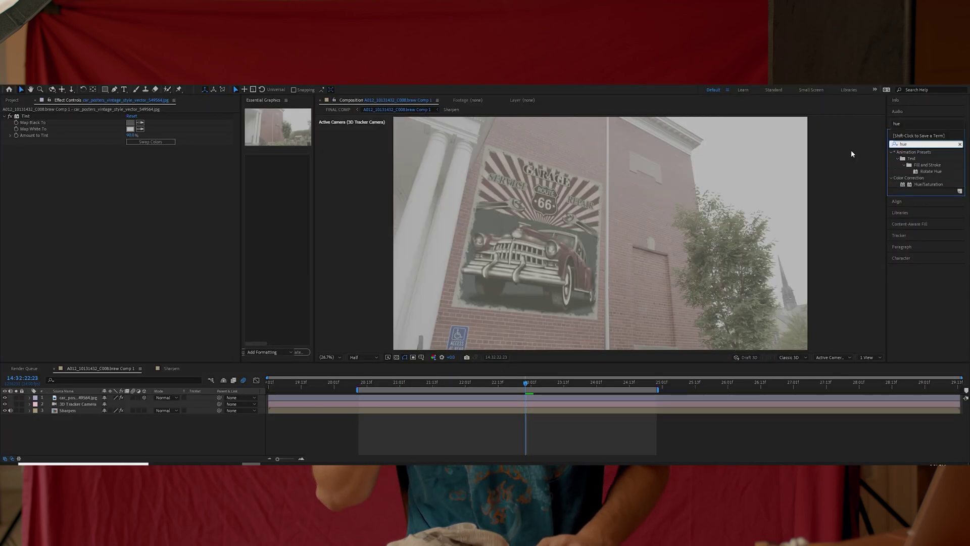
{"action": "left_click_drag", "start_coordinate": [929, 184], "coordinate": [541, 227]}
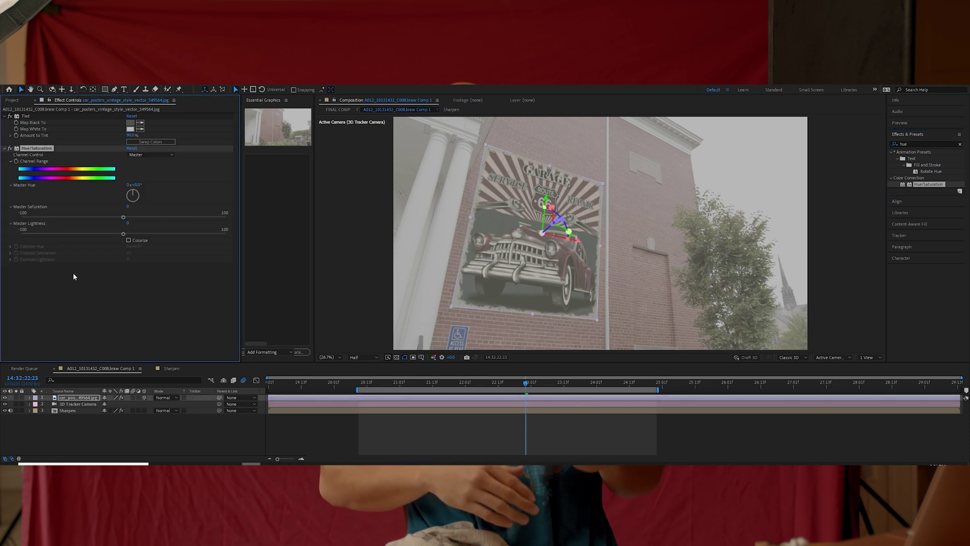
Set Hue/Saturation Master Lightness to 4 and add RSMB motion blur to the poster.
{"action": "type", "text": "4"}
{"action": "key", "text": "Return"}
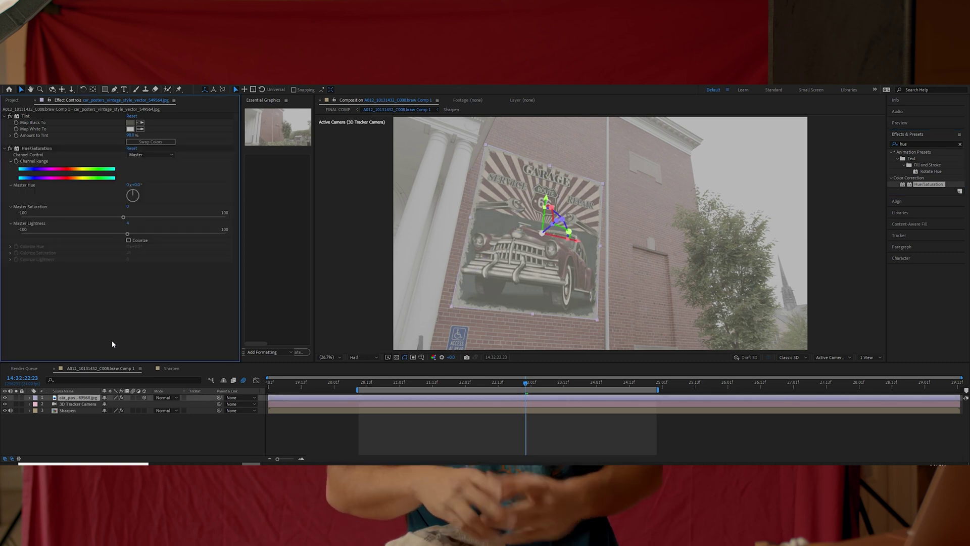
{"action": "left_click", "coordinate": [75, 449]}
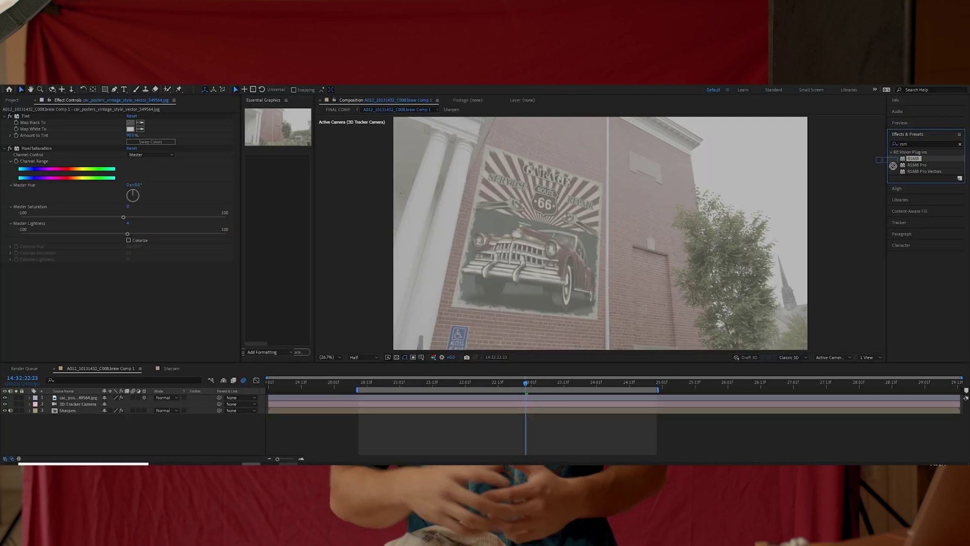
{"action": "left_click_drag", "start_coordinate": [235, 249], "coordinate": [208, 254]}
{"action": "left_click", "coordinate": [130, 278]}
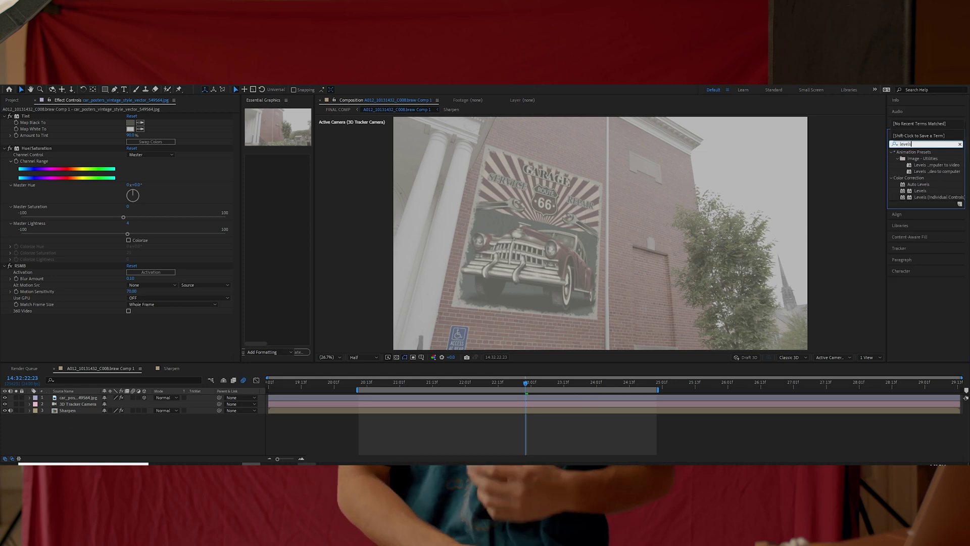
Add Levels to the poster with output black 0.0706 and output white 0.8627.
{"action": "left_click_drag", "start_coordinate": [924, 193], "coordinate": [198, 236]}
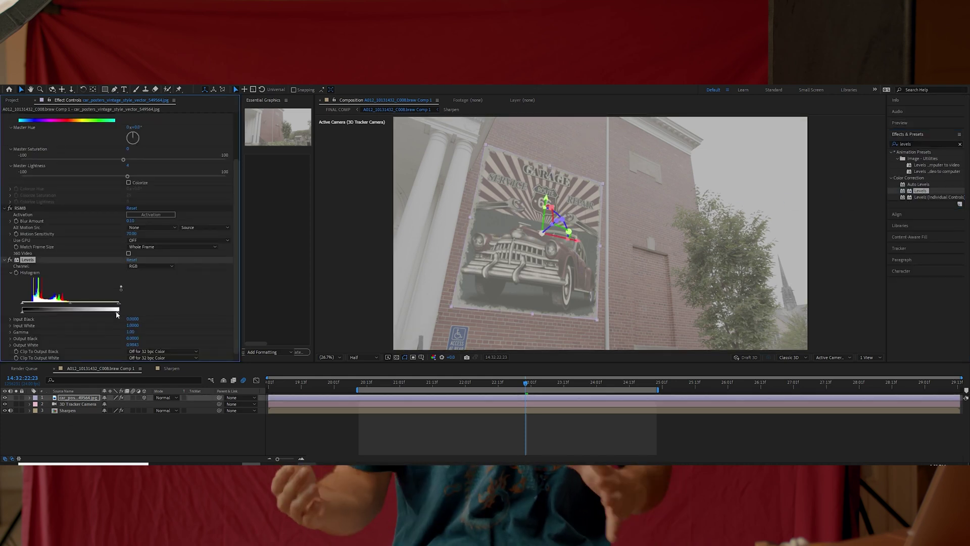
{"action": "left_click_drag", "start_coordinate": [109, 314], "coordinate": [107, 316]}
{"action": "left_click_drag", "start_coordinate": [22, 312], "coordinate": [29, 312]}
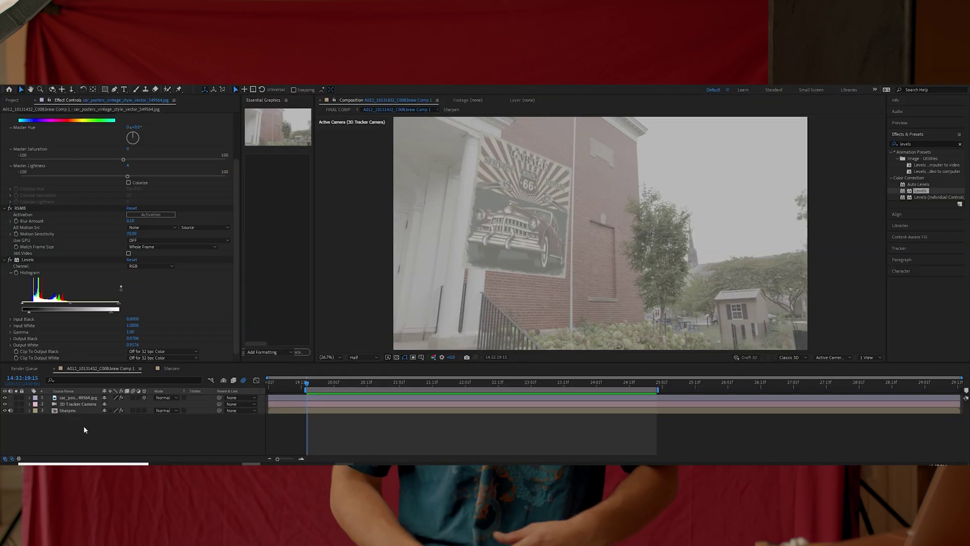
{"action": "left_click", "coordinate": [76, 410]}
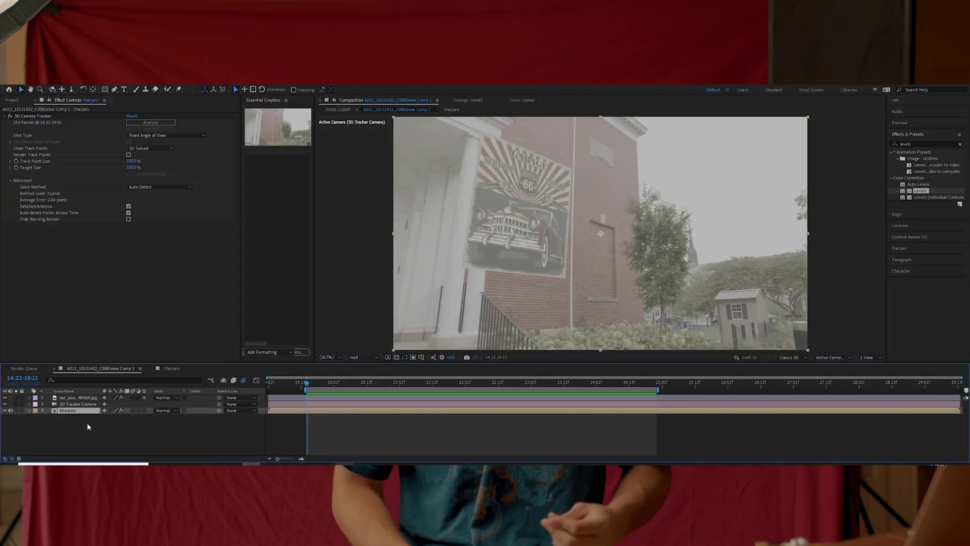
Duplicate the Sharpen layer, move the copy to the top, and apply Mocha AE to it.
{"action": "key", "text": "ctrl+d"}
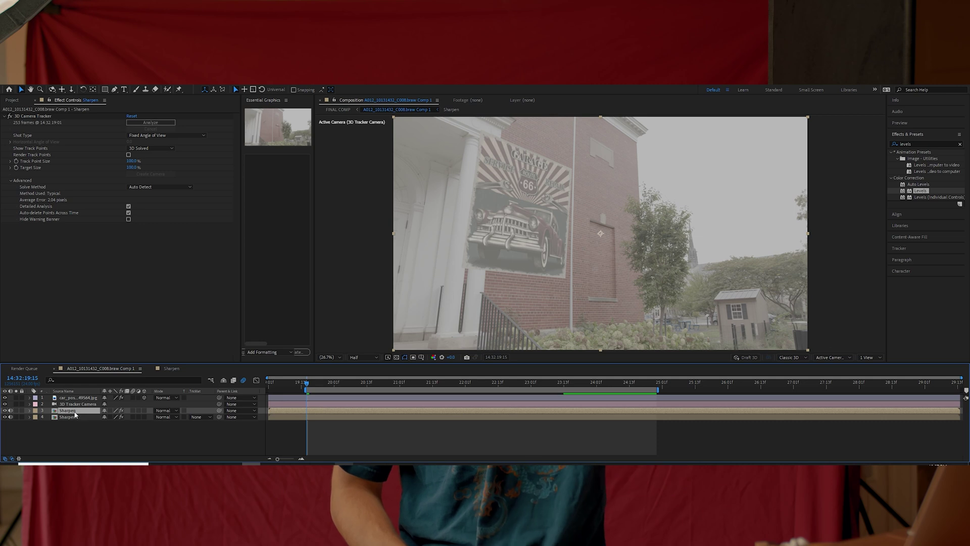
{"action": "key", "text": "ctrl+shift+]"}
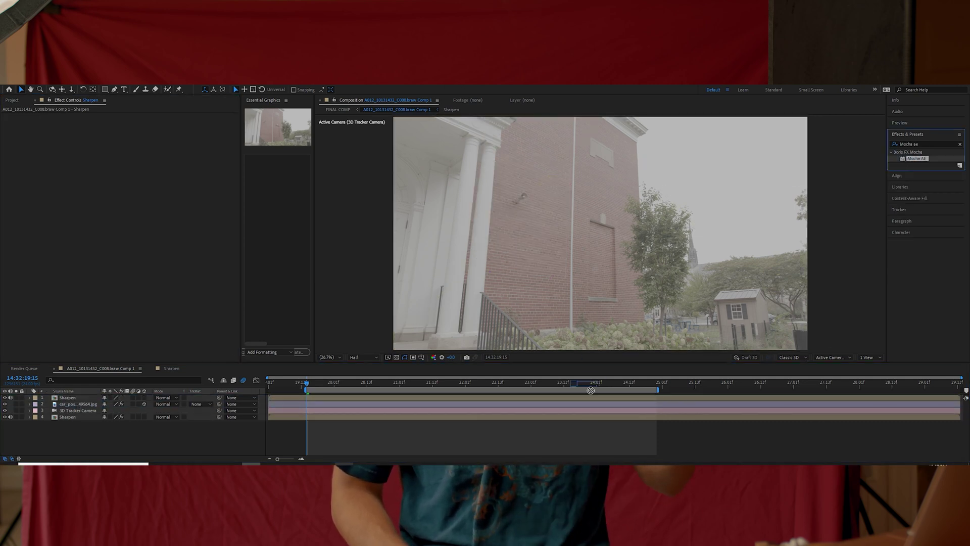
{"action": "mouse_move", "coordinate": [590, 390]}
{"action": "left_mouse_down"}
{"action": "mouse_move", "coordinate": [581, 399]}
{"action": "mouse_move", "coordinate": [597, 399]}
{"action": "left_mouse_up"}
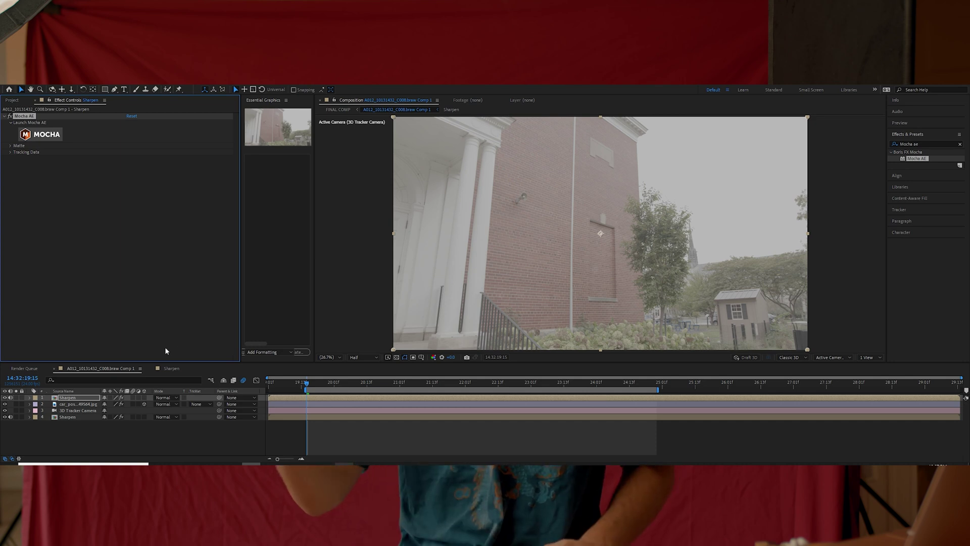
Launch Mocha AE at proxy resolution and adjust the tracking minimum pixel percentage.
{"action": "left_click", "coordinate": [59, 138]}
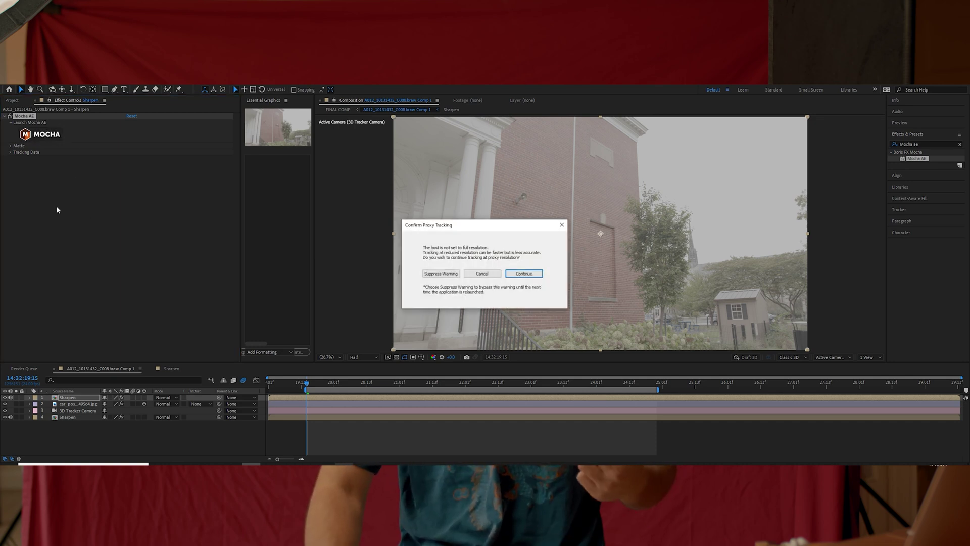
{"action": "left_click", "coordinate": [523, 273]}
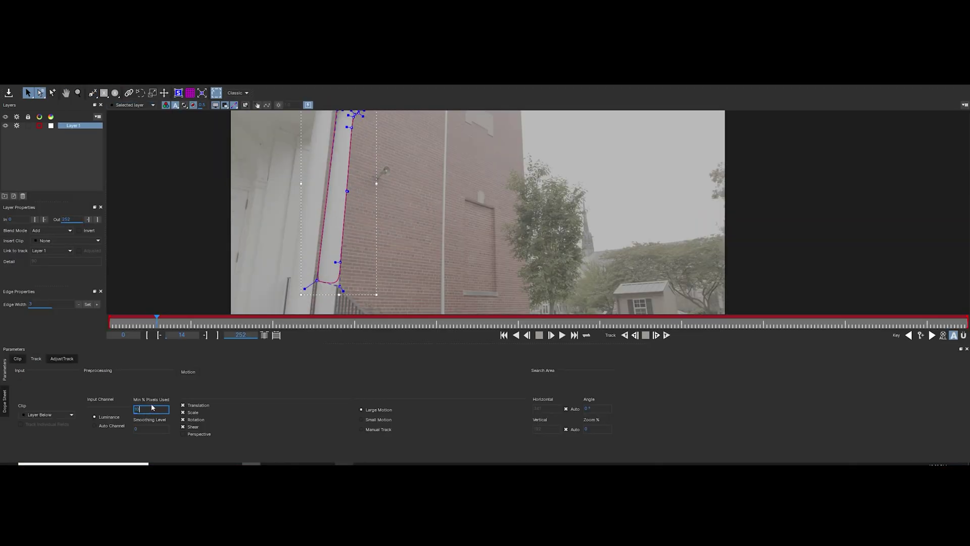
{"action": "left_click", "coordinate": [57, 326]}
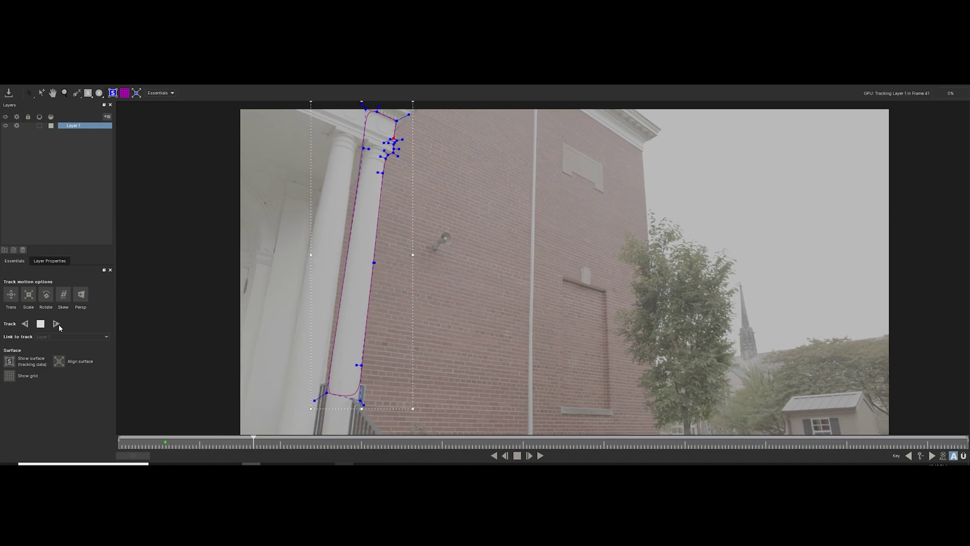